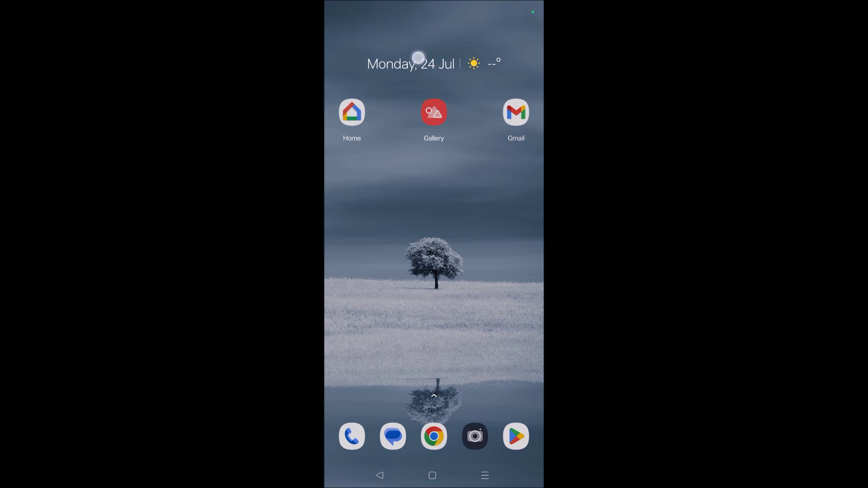
Glance at the notification shade, then close it back to the home screen
{"action": "left_click_drag", "start_coordinate": [419, 43], "coordinate": [434, 271]}
{"action": "left_click_drag", "start_coordinate": [465, 213], "coordinate": [439, 218]}
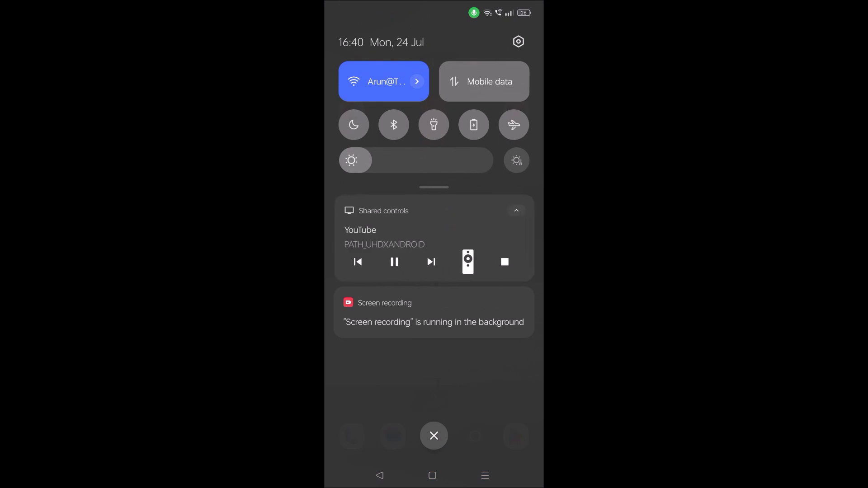
{"action": "left_click", "coordinate": [482, 375]}
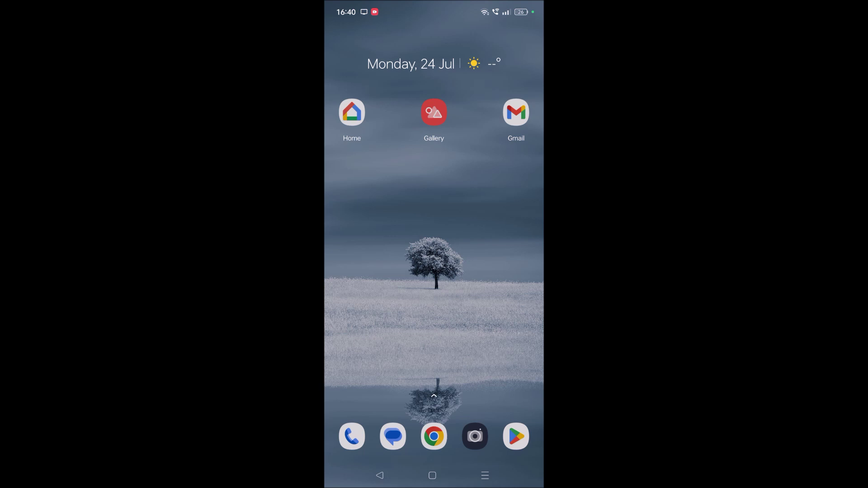
Pause the TV's YouTube cast from the Shared controls card and close the shade
{"action": "left_click_drag", "start_coordinate": [434, 3], "coordinate": [434, 306]}
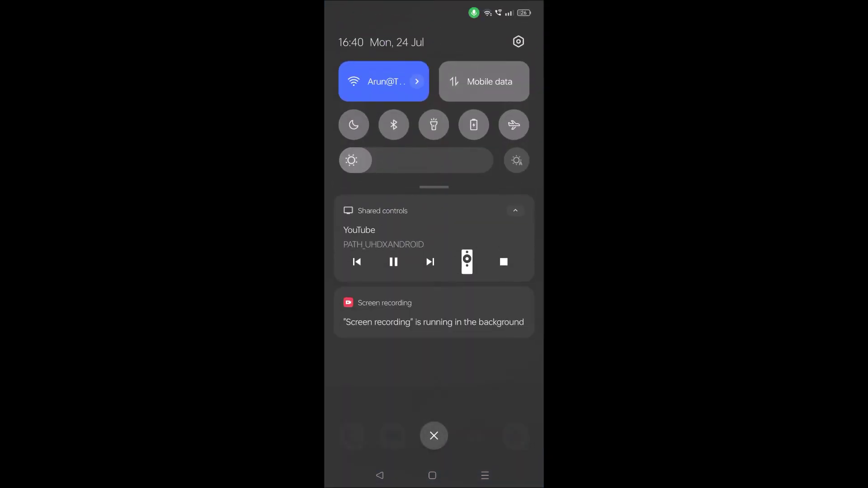
{"action": "mouse_move", "coordinate": [393, 211]}
{"action": "left_mouse_down"}
{"action": "mouse_move", "coordinate": [444, 210]}
{"action": "mouse_move", "coordinate": [412, 218]}
{"action": "left_mouse_up"}
{"action": "left_click", "coordinate": [391, 261]}
{"action": "left_click", "coordinate": [395, 265]}
{"action": "left_click", "coordinate": [393, 262]}
{"action": "left_click_drag", "start_coordinate": [425, 287], "coordinate": [438, 276]}
{"action": "left_click", "coordinate": [494, 384]}
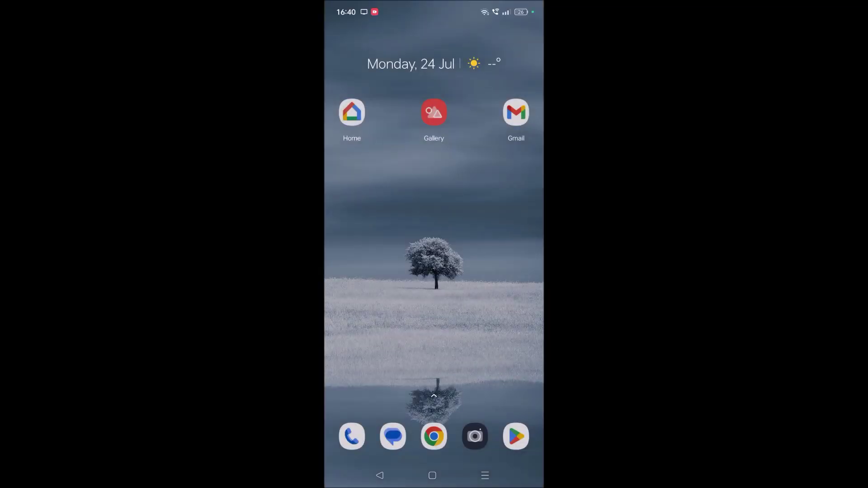
Resume the TV's YouTube video from Shared controls while viewing it in Camera, then go home
{"action": "left_click", "coordinate": [475, 436]}
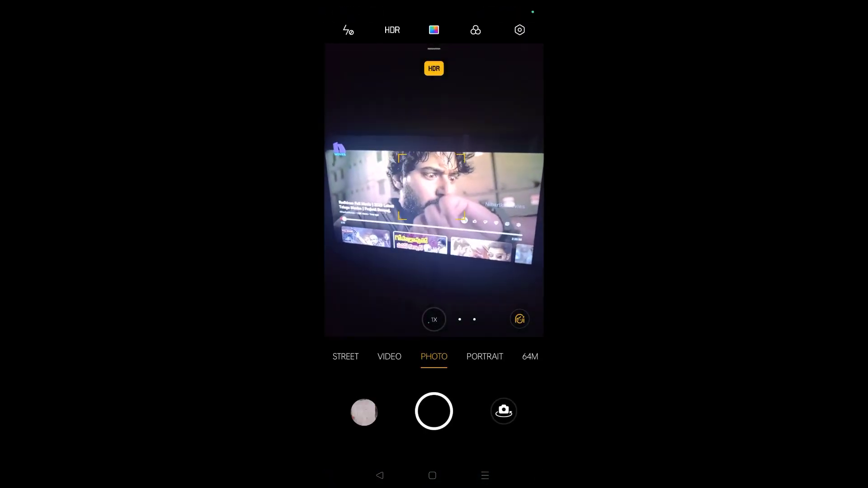
{"action": "left_click_drag", "start_coordinate": [434, 7], "coordinate": [435, 272]}
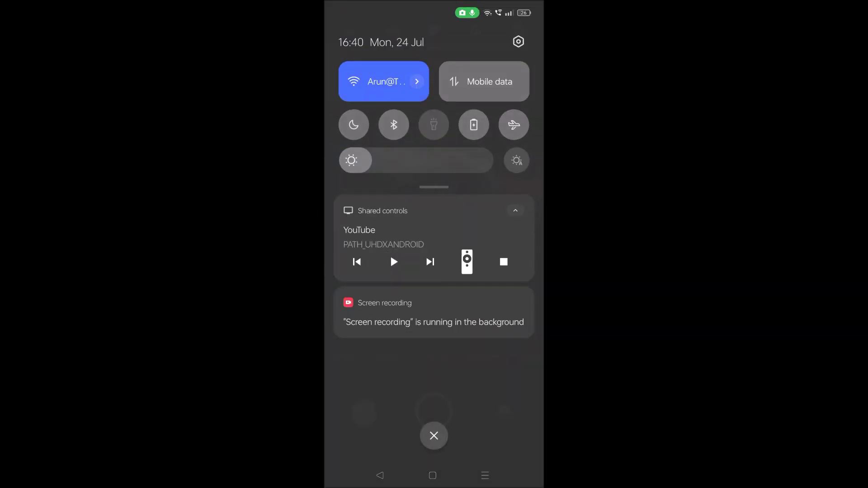
{"action": "left_click", "coordinate": [393, 262]}
{"action": "left_click_drag", "start_coordinate": [434, 380], "coordinate": [434, 102]}
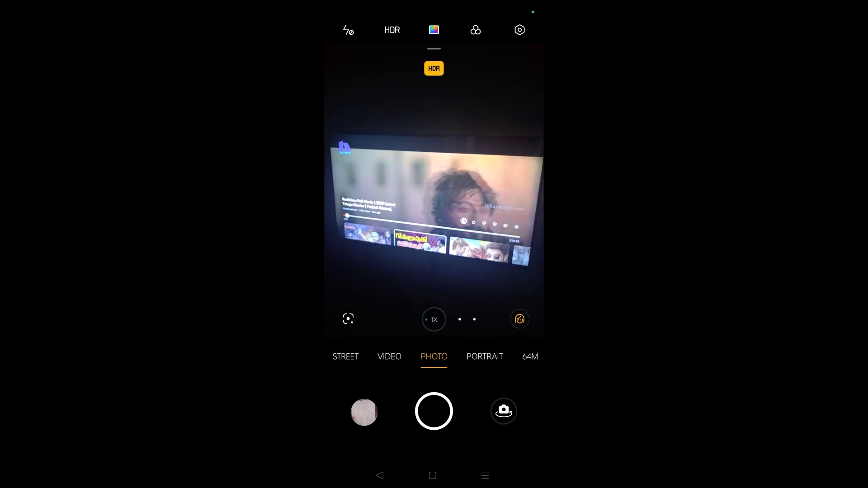
{"action": "left_click", "coordinate": [432, 474]}
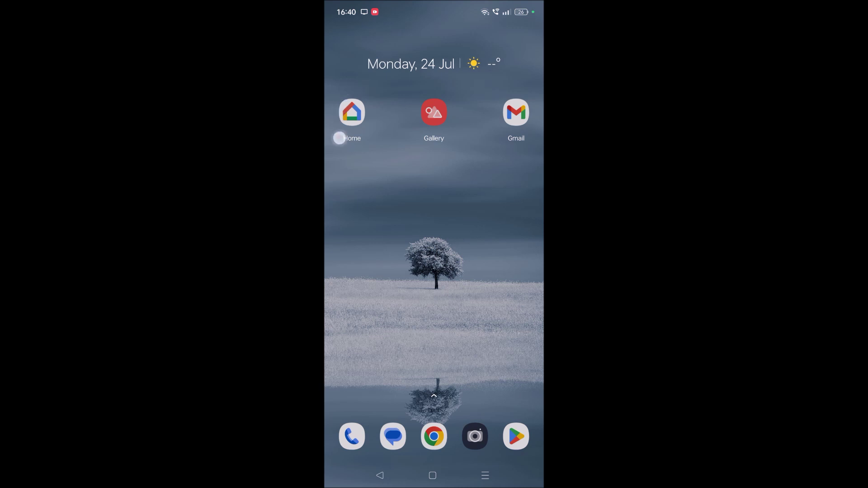
{"action": "left_click_drag", "start_coordinate": [337, 98], "coordinate": [361, 174]}
Open Google Home's Devices tab and refresh it to list the PATH_UHDX ANDROID TV
{"action": "left_click", "coordinate": [352, 112]}
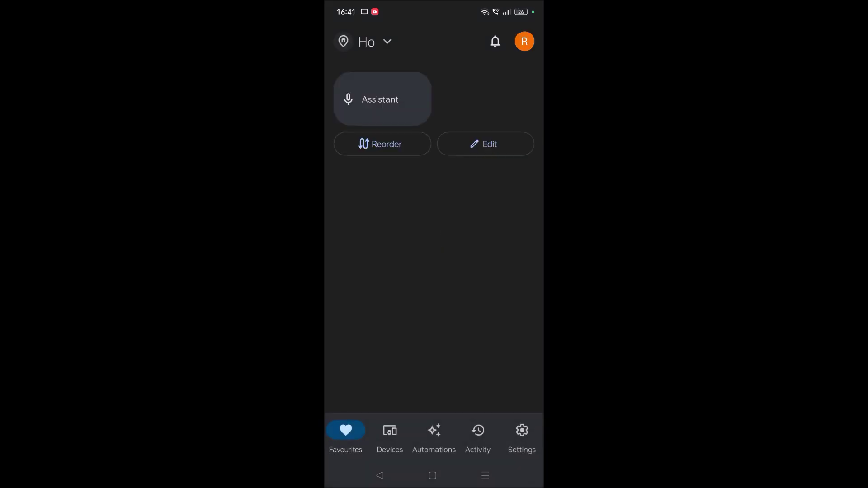
{"action": "left_click", "coordinate": [390, 431]}
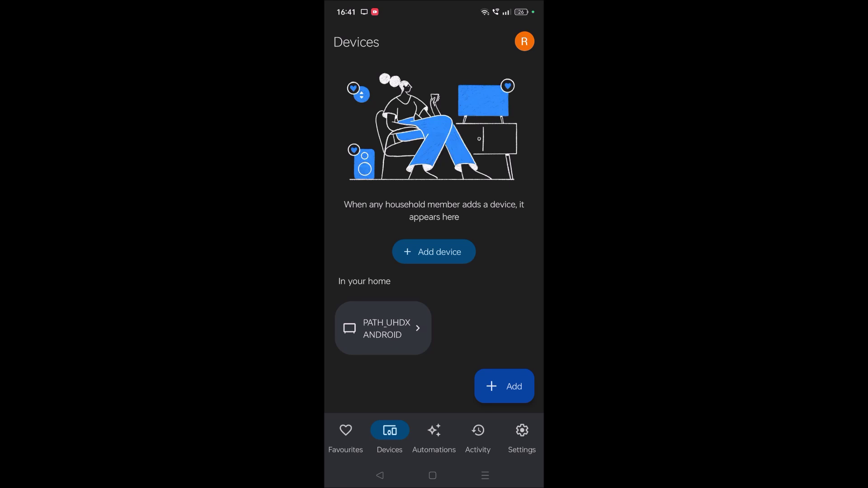
{"action": "mouse_move", "coordinate": [412, 332]}
{"action": "left_mouse_down"}
{"action": "mouse_move", "coordinate": [450, 351]}
{"action": "mouse_move", "coordinate": [436, 310]}
{"action": "left_mouse_up"}
Open the PATH_UHDXANDROID TV's device settings and its Recognition and sharing page
{"action": "left_click", "coordinate": [384, 329]}
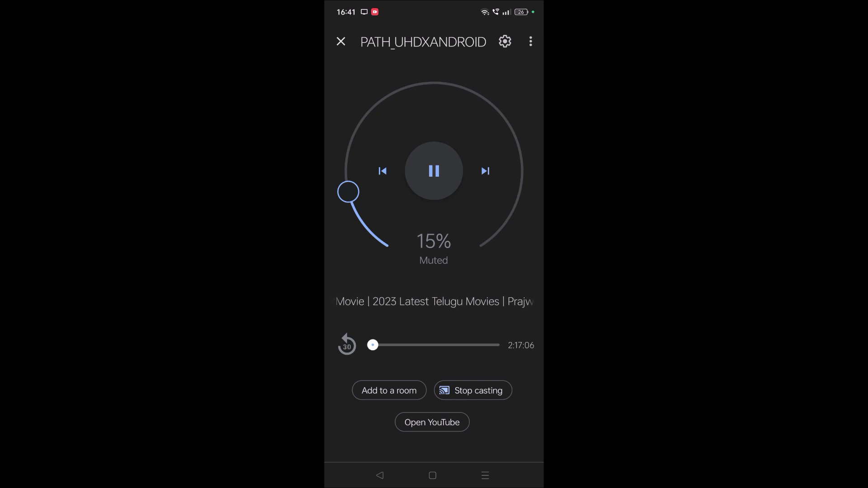
{"action": "left_click", "coordinate": [504, 42]}
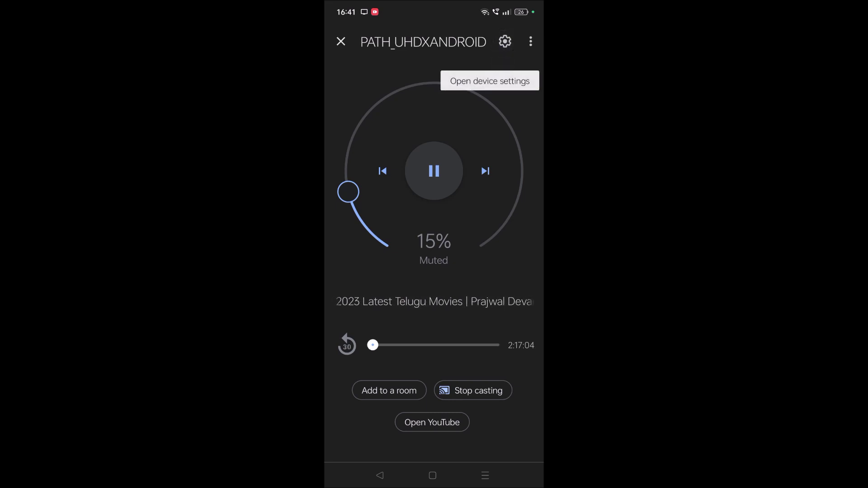
{"action": "left_click", "coordinate": [505, 42]}
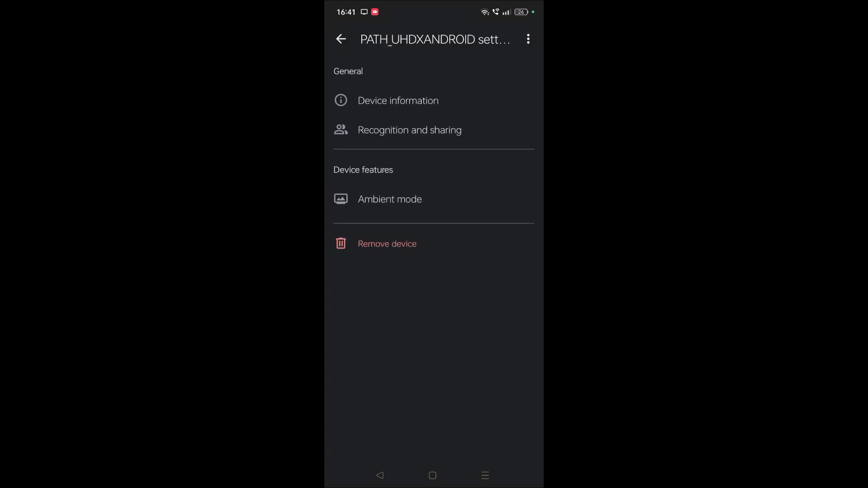
{"action": "left_click_drag", "start_coordinate": [469, 132], "coordinate": [512, 132]}
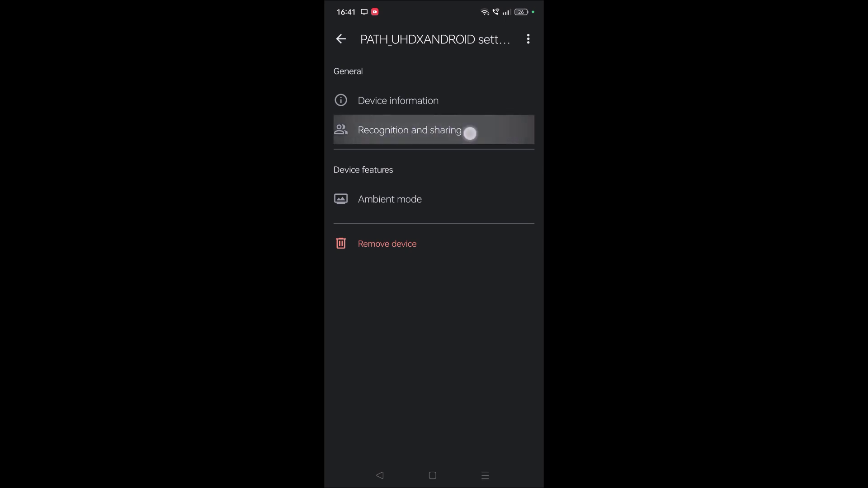
{"action": "left_click", "coordinate": [494, 131]}
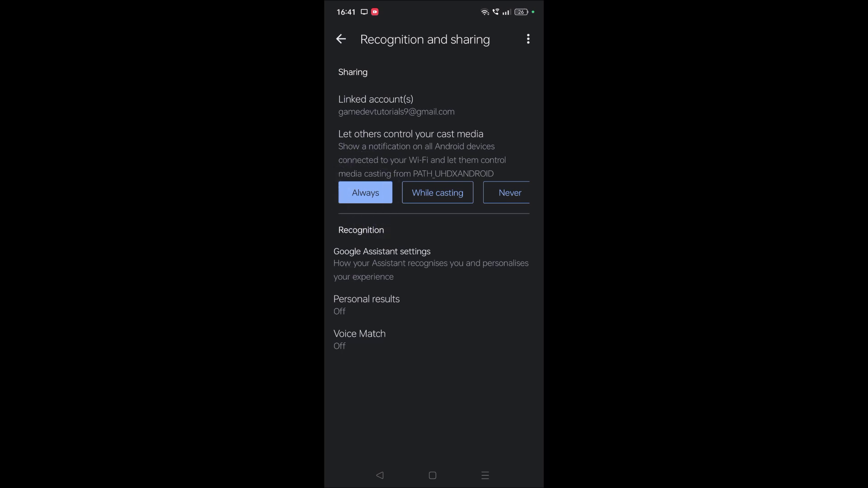
Choose Never for 'Let others control your cast media' on the PATH_UHDXANDROID TV
{"action": "left_click", "coordinate": [510, 193]}
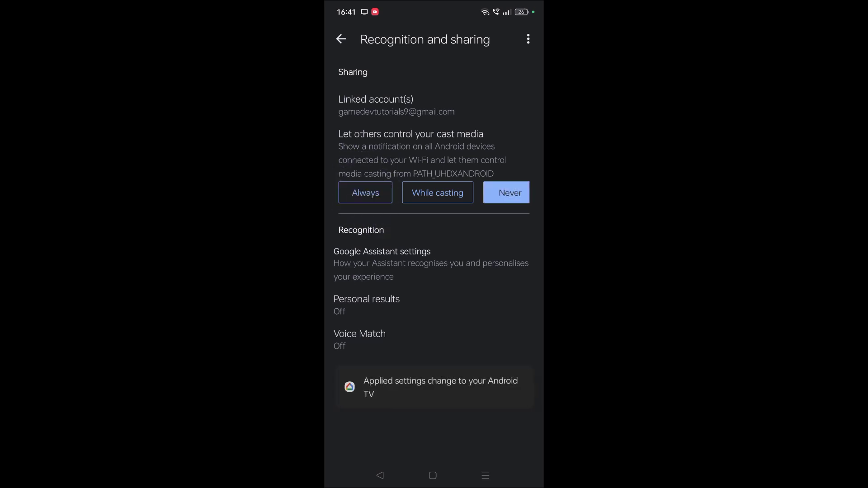
{"action": "left_click_drag", "start_coordinate": [441, 7], "coordinate": [442, 272]}
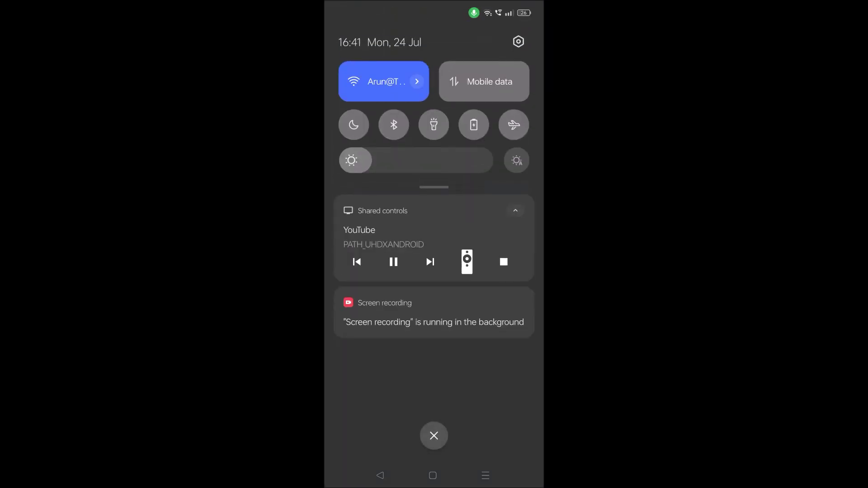
Dismiss the YouTube Shared controls notification, browse Recents, then recheck the shade from home
{"action": "left_click_drag", "start_coordinate": [350, 228], "coordinate": [502, 229]}
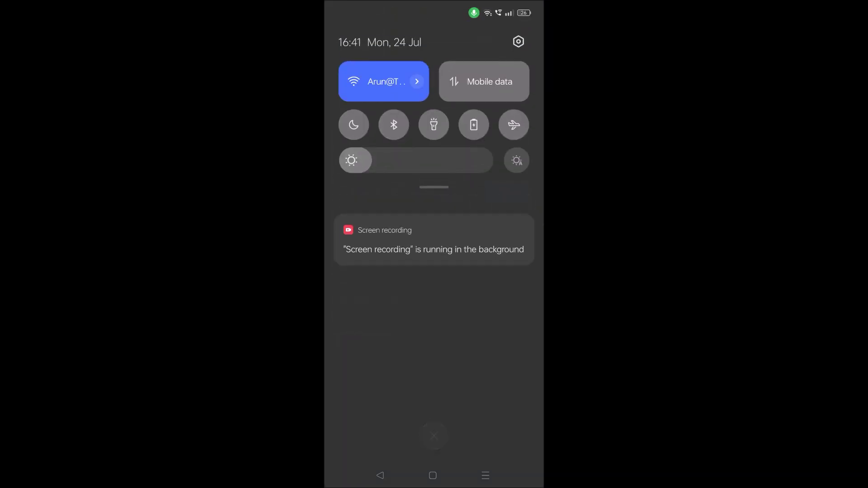
{"action": "left_click", "coordinate": [370, 329]}
{"action": "left_click", "coordinate": [485, 475]}
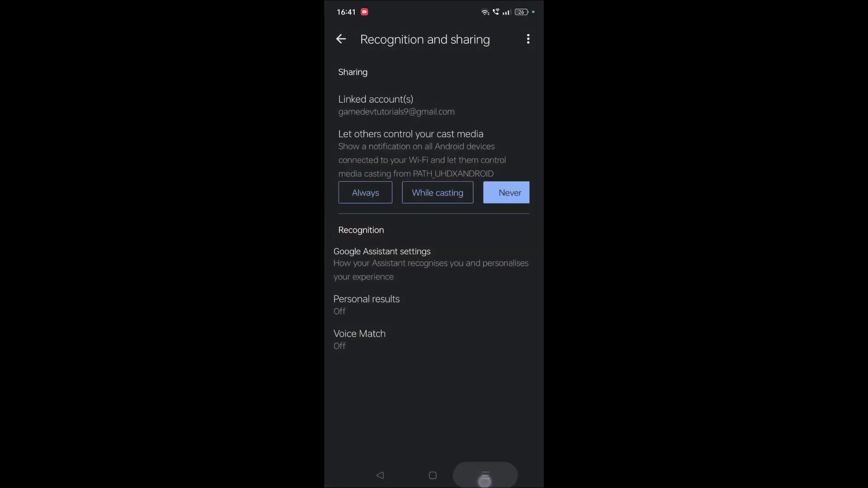
{"action": "left_click_drag", "start_coordinate": [380, 203], "coordinate": [502, 204]}
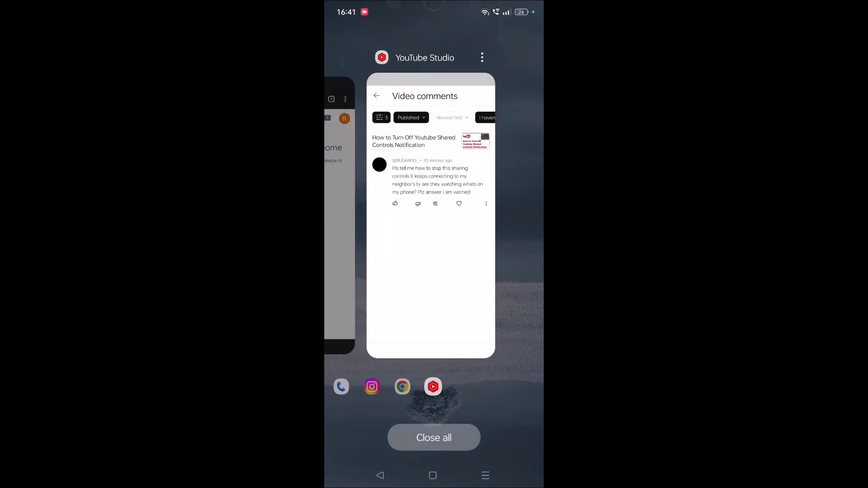
{"action": "left_click", "coordinate": [432, 475]}
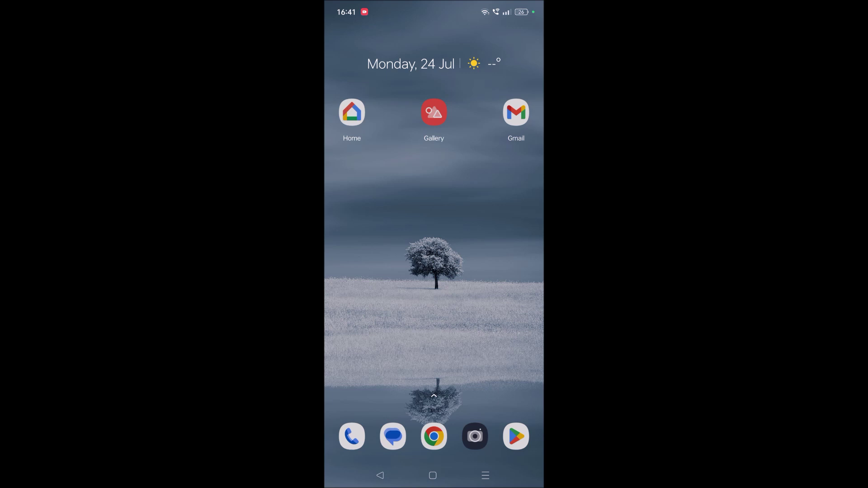
{"action": "left_click_drag", "start_coordinate": [420, 59], "coordinate": [434, 272]}
{"action": "left_click_drag", "start_coordinate": [437, 332], "coordinate": [504, 145]}
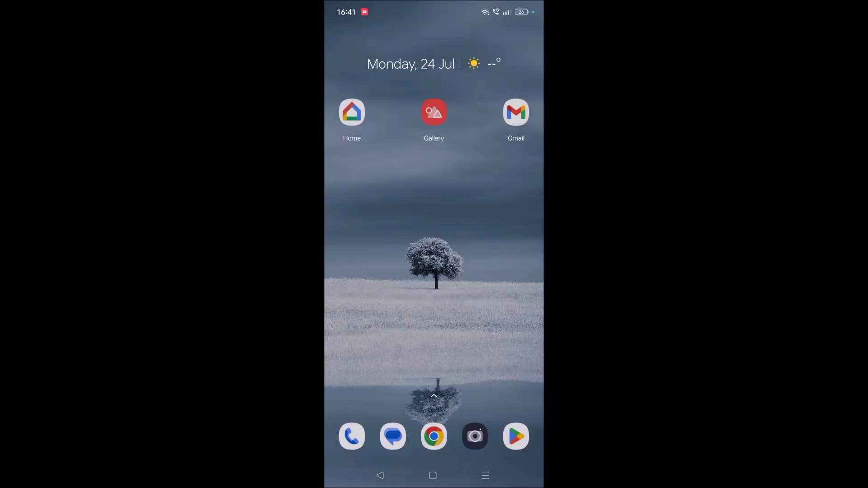